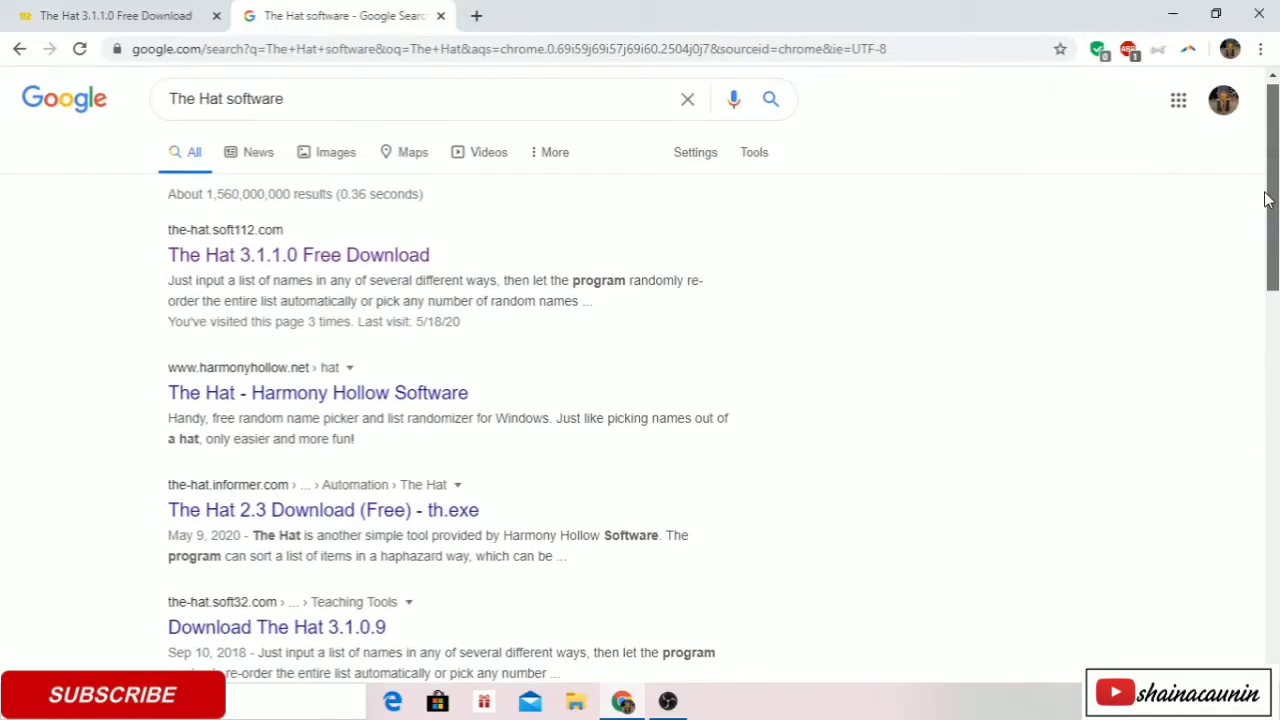
Close the Google search results and review the publisher description on the Soft112 page for The Hat 3.1.1.0
{"action": "key", "text": "ctrl+w"}
{"action": "scroll", "coordinate": [640, 370], "scroll_direction": "down", "scroll_amount": 5}
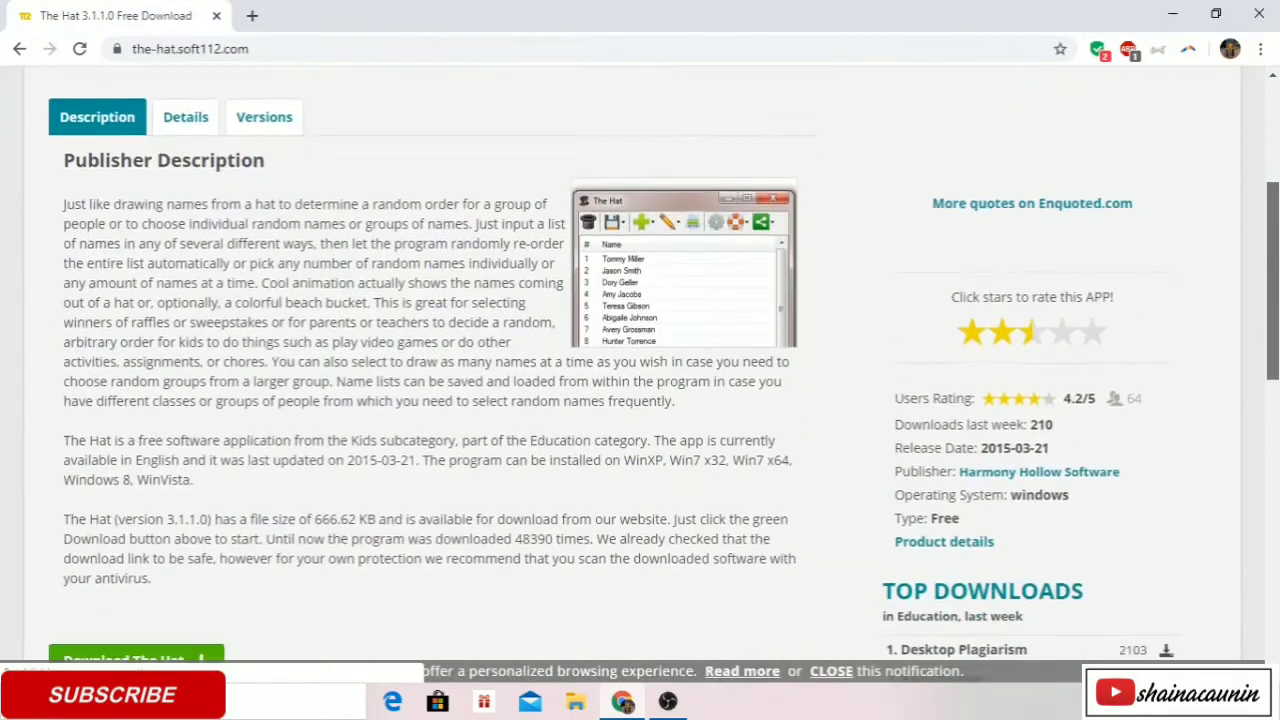
{"action": "scroll", "coordinate": [640, 370], "scroll_direction": "up", "scroll_amount": 5}
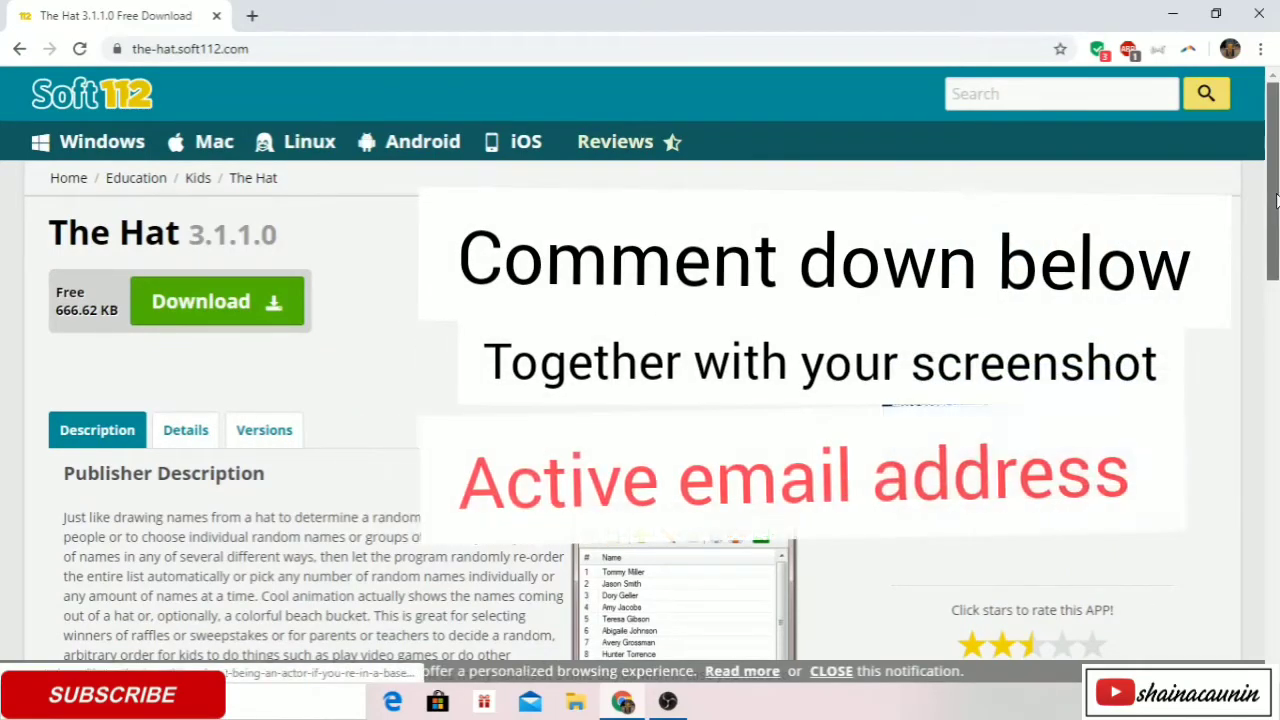
{"action": "scroll", "coordinate": [1276, 200], "scroll_direction": "down", "scroll_amount": 3}
{"action": "scroll", "coordinate": [1276, 200], "scroll_direction": "up", "scroll_amount": 3}
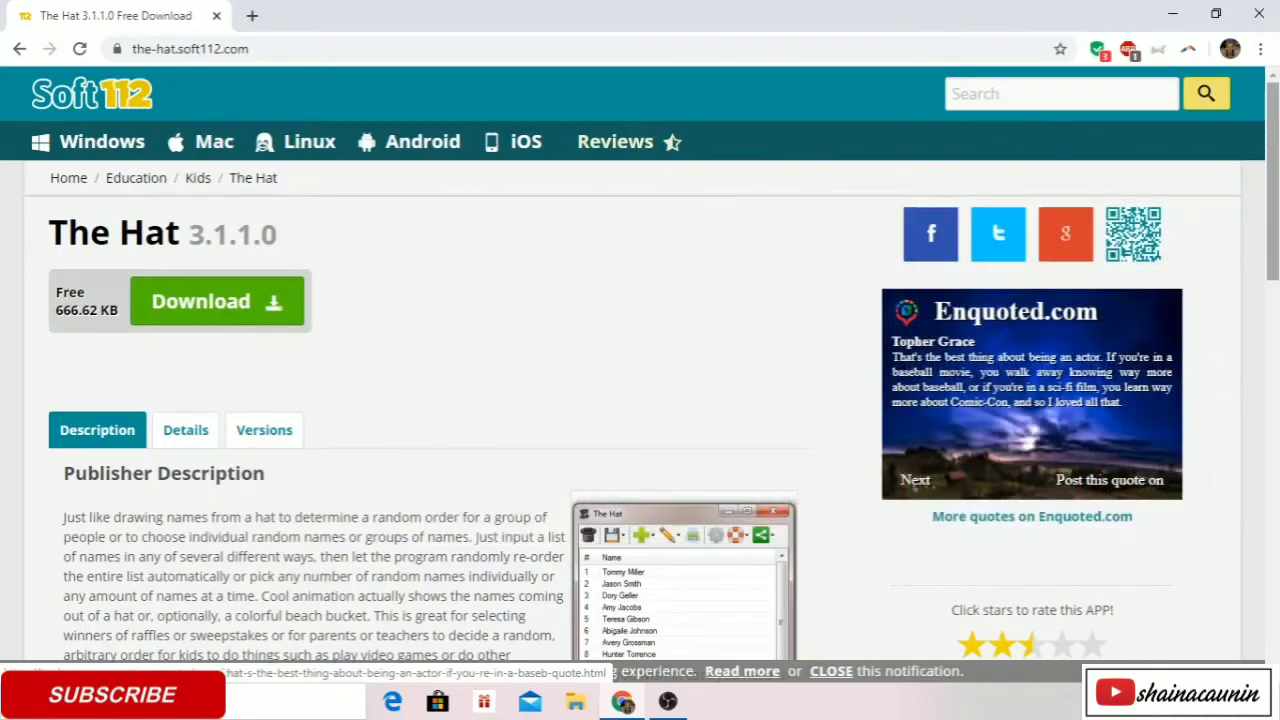
{"action": "mouse_move", "coordinate": [1277, 215]}
{"action": "left_mouse_down"}
{"action": "mouse_move", "coordinate": [1277, 325]}
{"action": "mouse_move", "coordinate": [1277, 215]}
{"action": "left_mouse_up"}
{"action": "left_click_drag", "start_coordinate": [1275, 193], "coordinate": [1277, 281]}
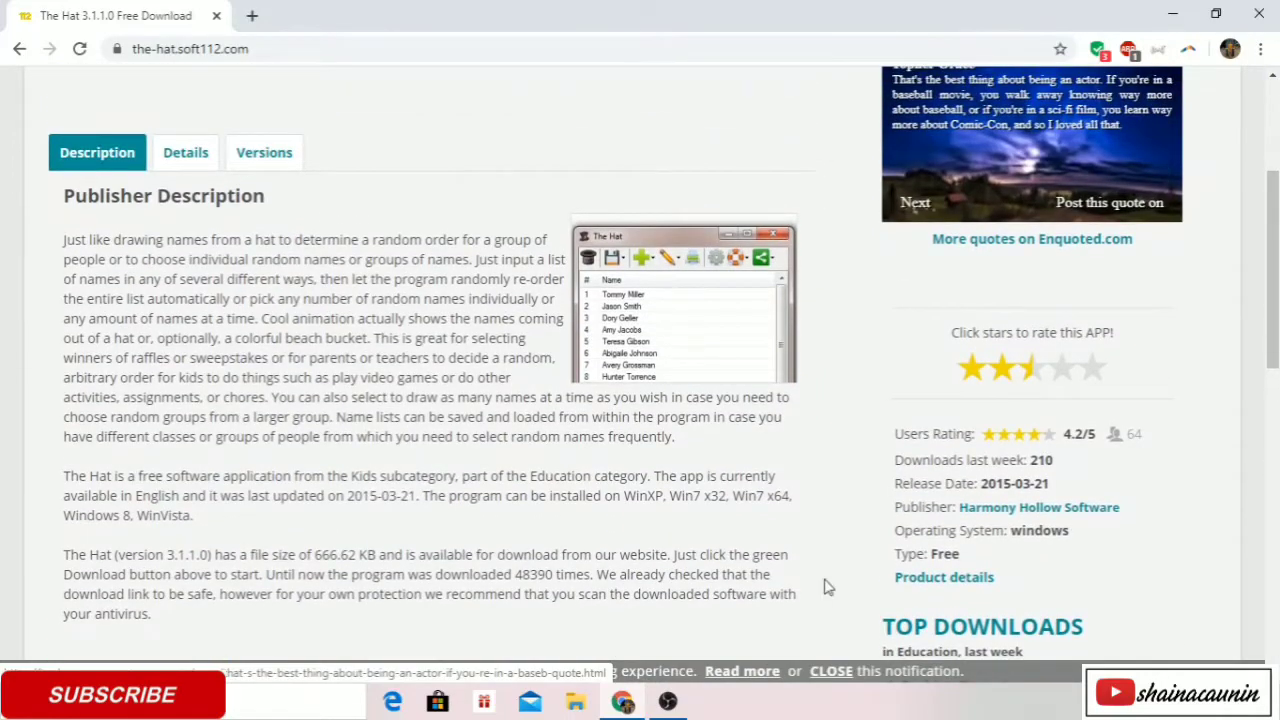
{"action": "left_click", "coordinate": [670, 705]}
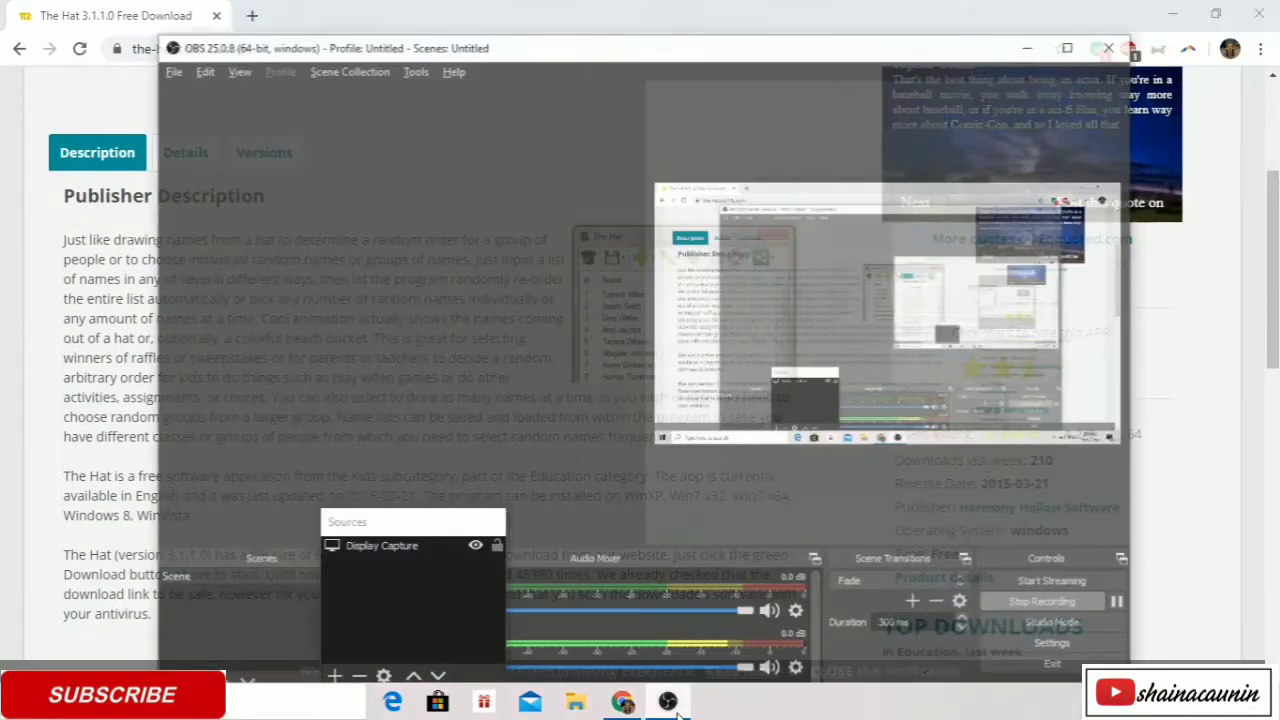
{"action": "left_click", "coordinate": [670, 705]}
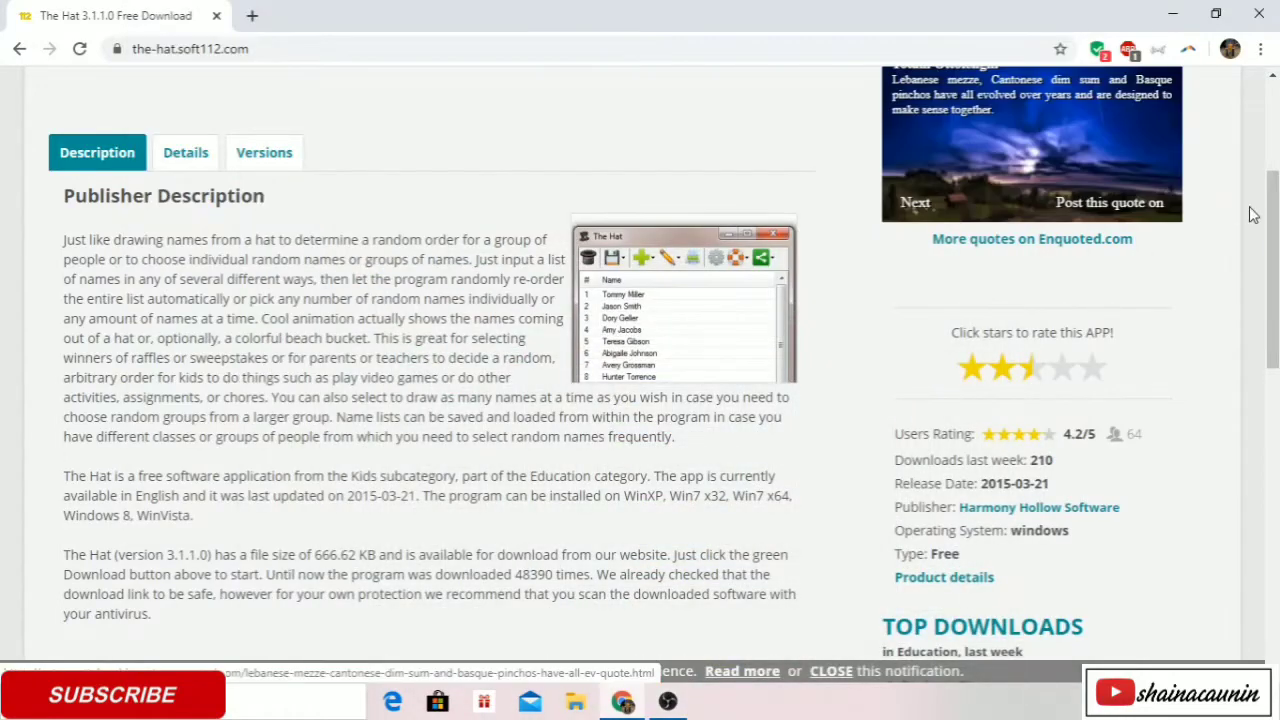
Download the free EXE installer of The Hat from its Soft112 page
{"action": "mouse_move", "coordinate": [1275, 222]}
{"action": "left_mouse_down"}
{"action": "mouse_move", "coordinate": [1275, 250]}
{"action": "mouse_move", "coordinate": [1275, 210]}
{"action": "mouse_move", "coordinate": [1275, 239]}
{"action": "mouse_move", "coordinate": [1277, 225]}
{"action": "left_mouse_up"}
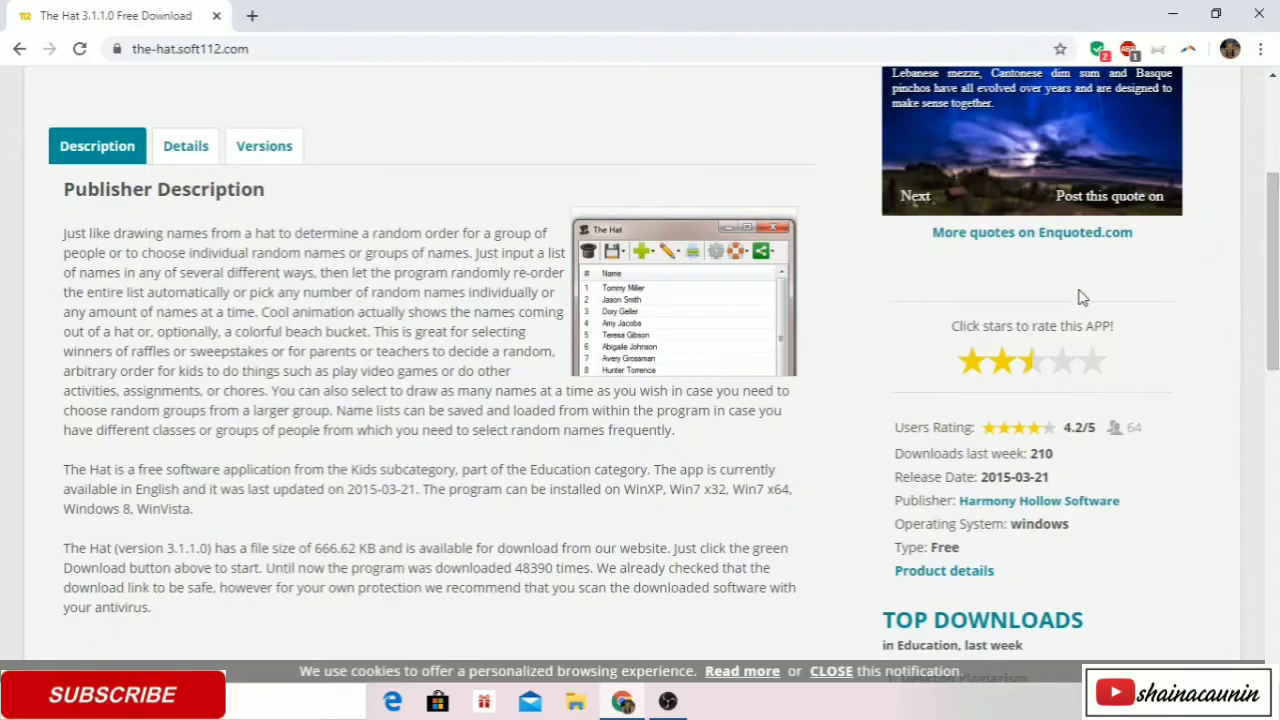
{"action": "left_click_drag", "start_coordinate": [1275, 262], "coordinate": [1275, 302]}
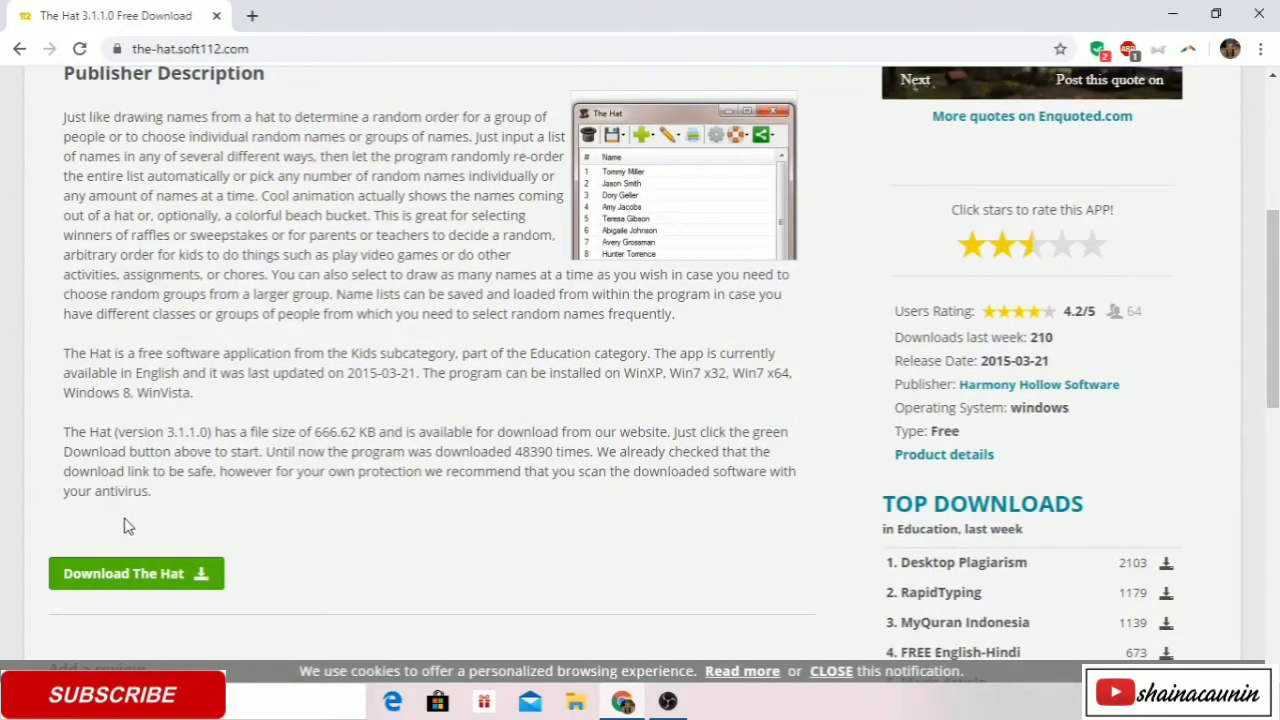
{"action": "left_click", "coordinate": [140, 577]}
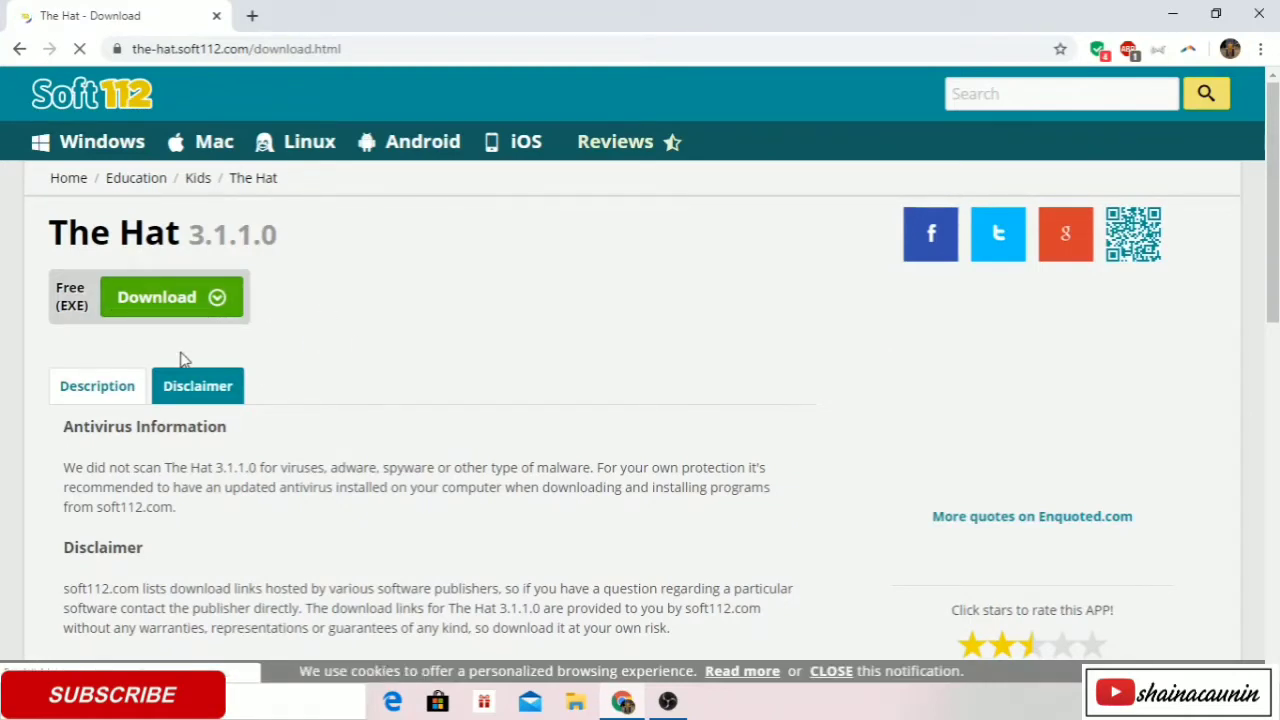
{"action": "left_click", "coordinate": [146, 301]}
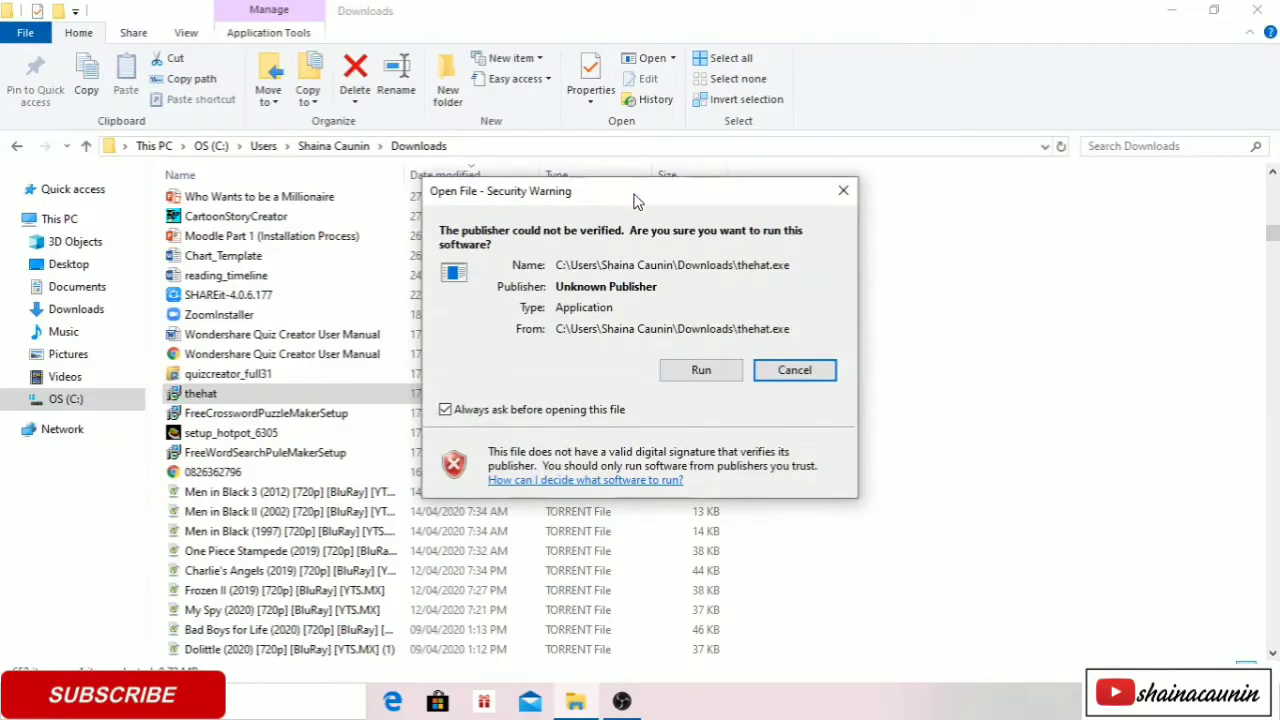
Run thehat.exe from the Downloads folder despite the unverified publisher, and minimize File Explorer behind the setup wizard
{"action": "left_click_drag", "start_coordinate": [640, 192], "coordinate": [418, 211]}
{"action": "left_click", "coordinate": [487, 391]}
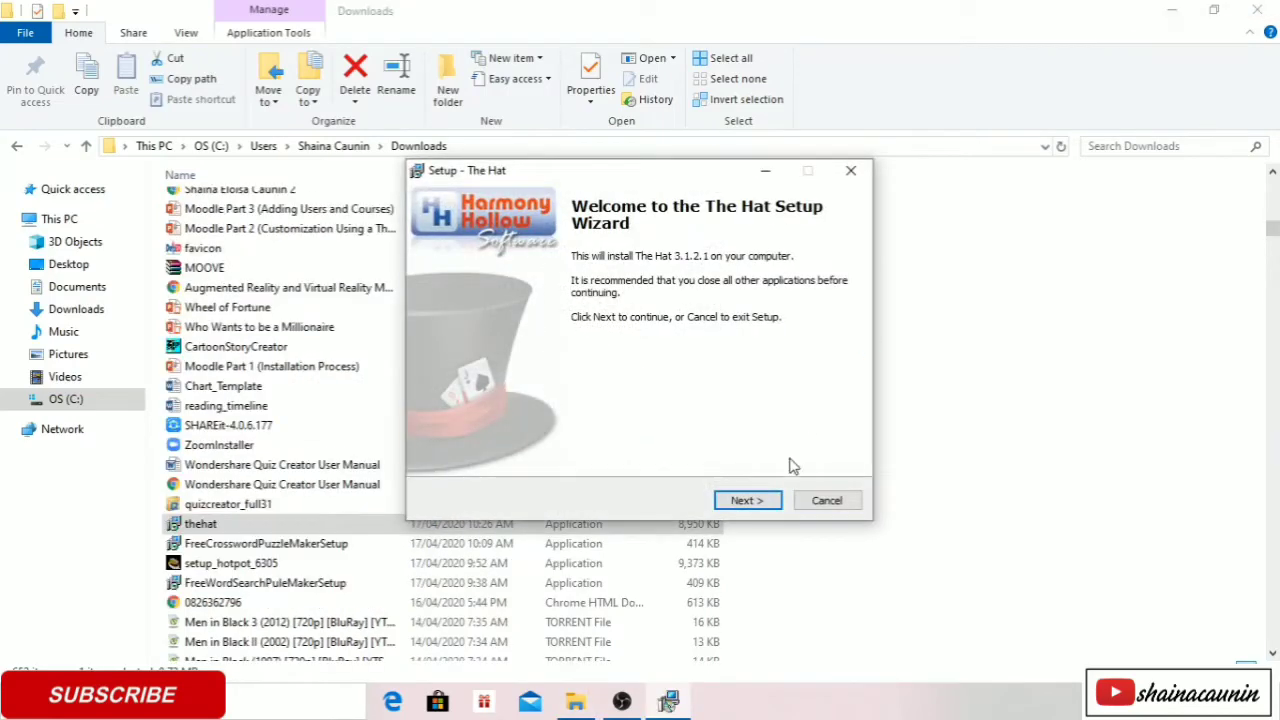
{"action": "left_click", "coordinate": [1168, 9]}
{"action": "left_click_drag", "start_coordinate": [697, 172], "coordinate": [708, 129]}
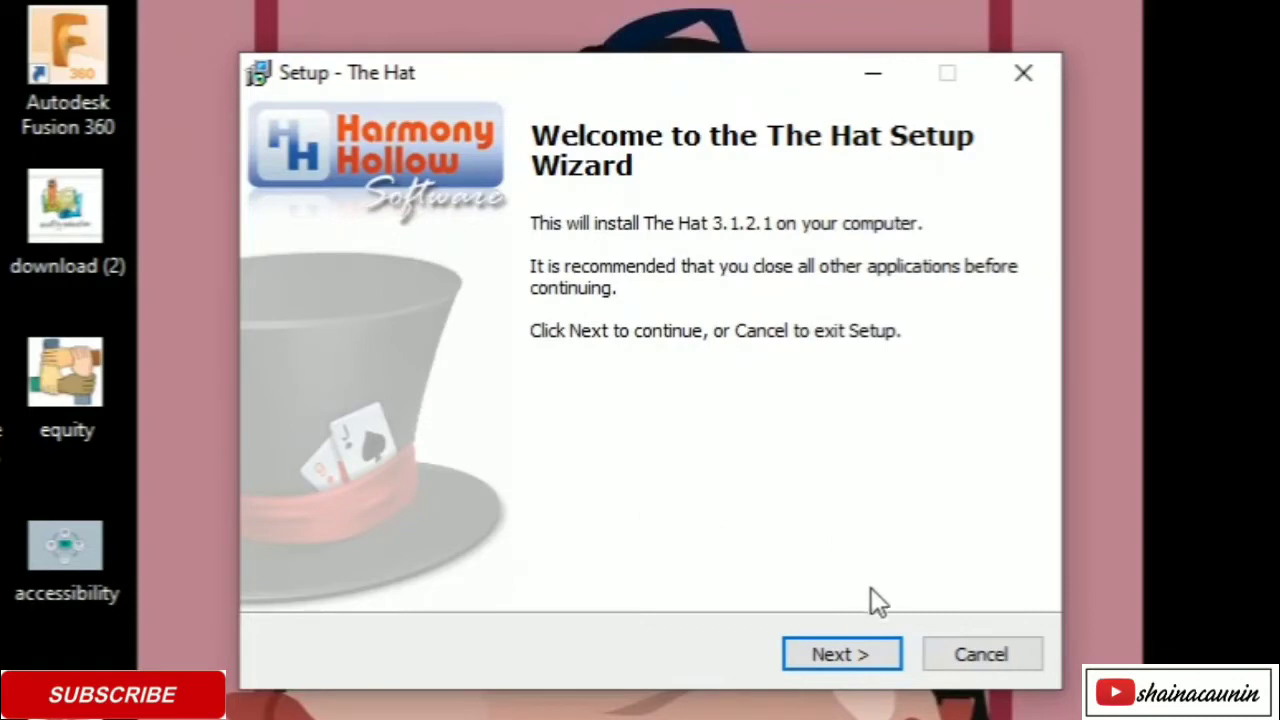
Go past the welcome page of the setup wizard and accept The Hat's license agreement after scanning it to the end
{"action": "left_click", "coordinate": [856, 658]}
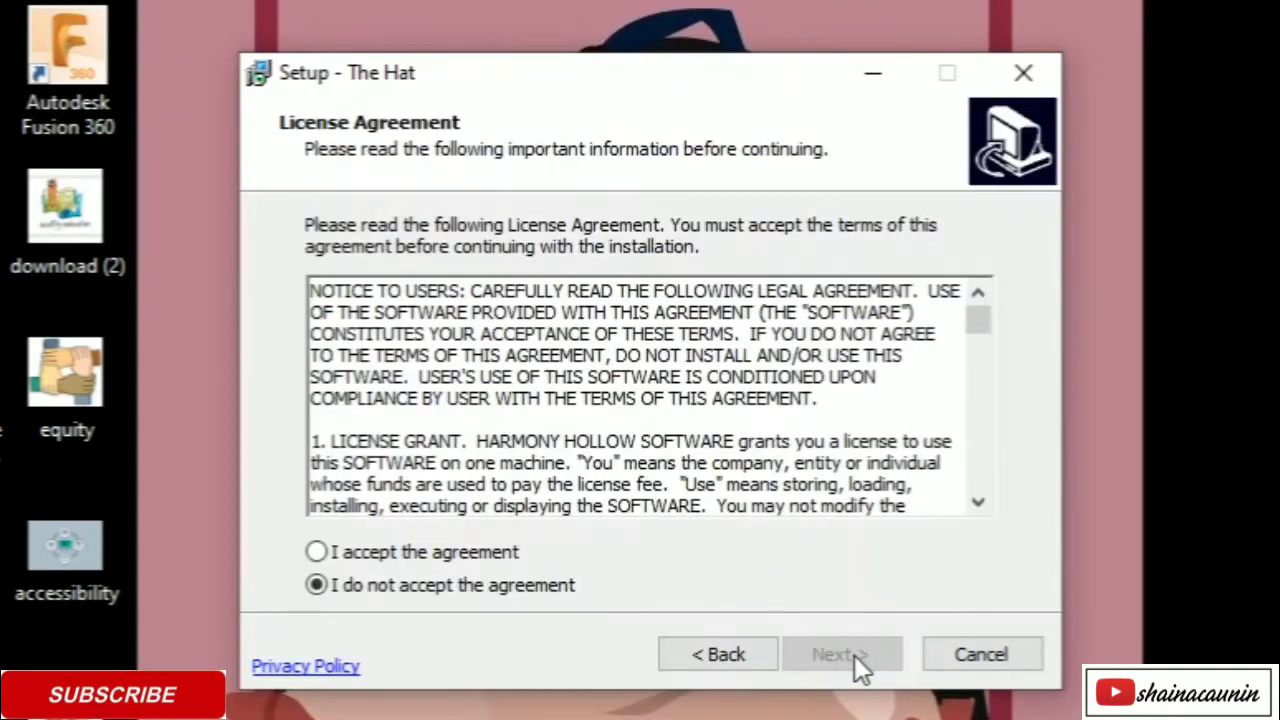
{"action": "left_click", "coordinate": [317, 552]}
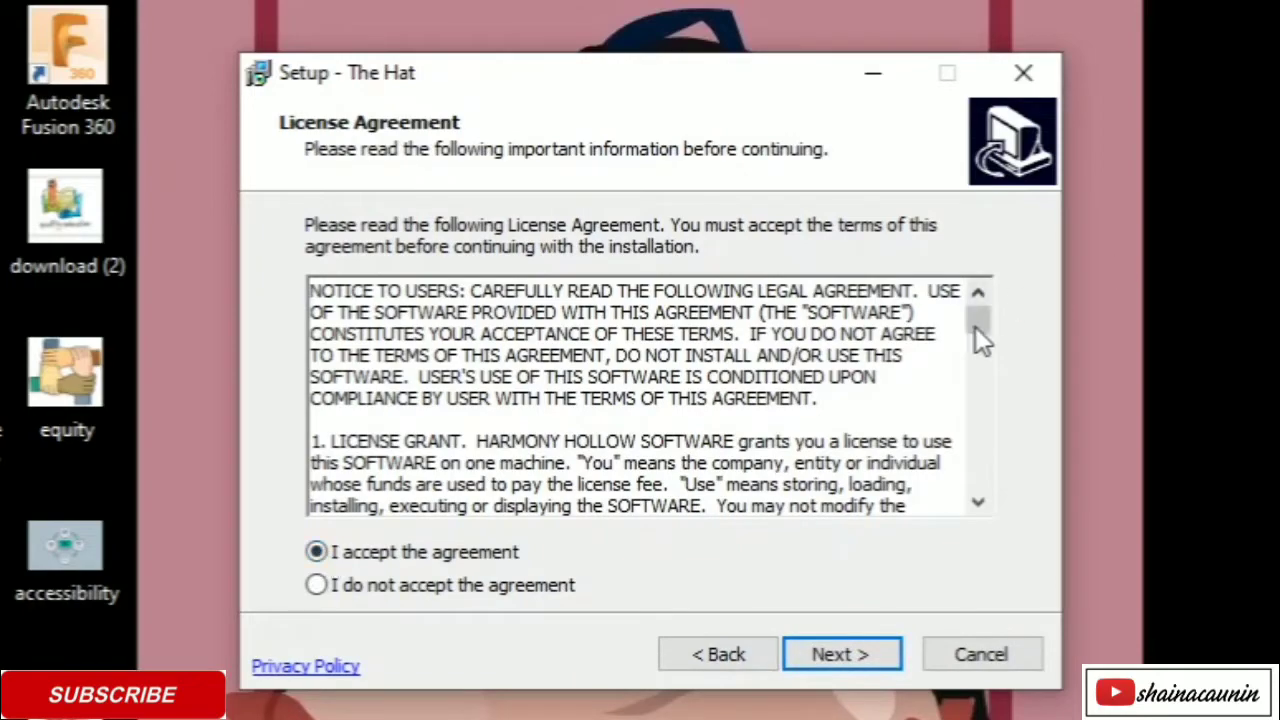
{"action": "left_click_drag", "start_coordinate": [983, 329], "coordinate": [980, 531]}
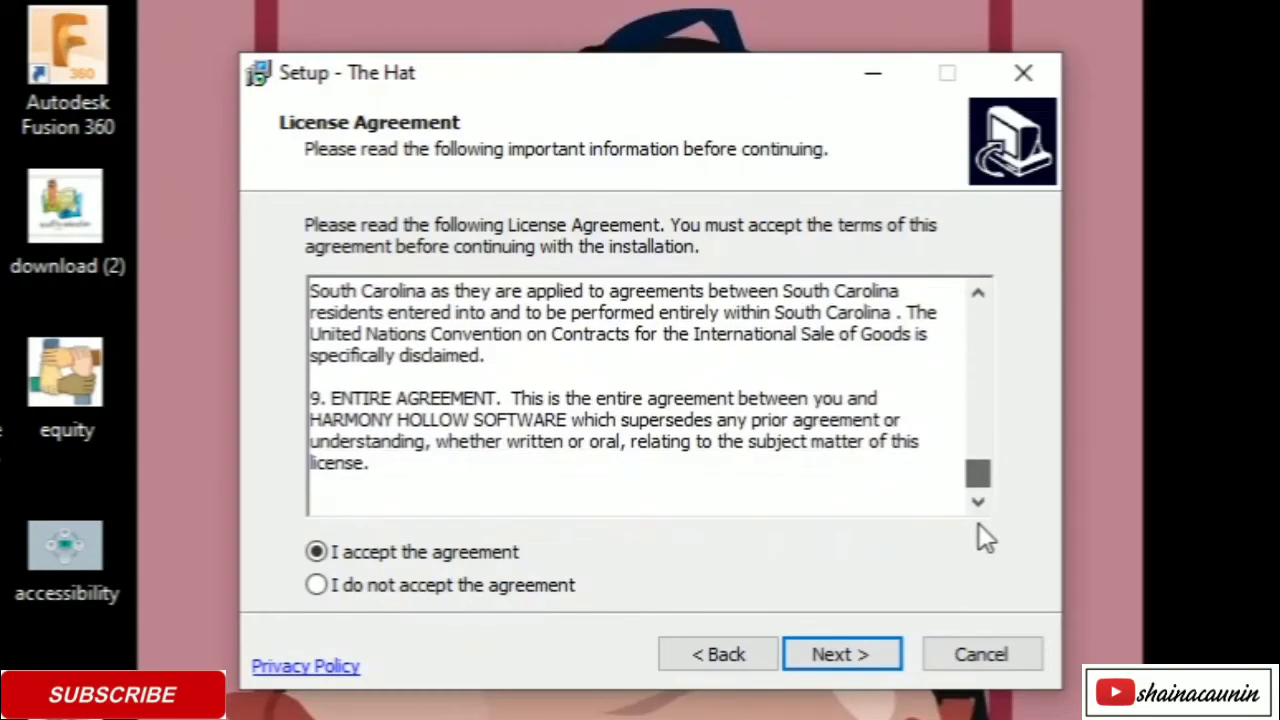
{"action": "left_click", "coordinate": [845, 655]}
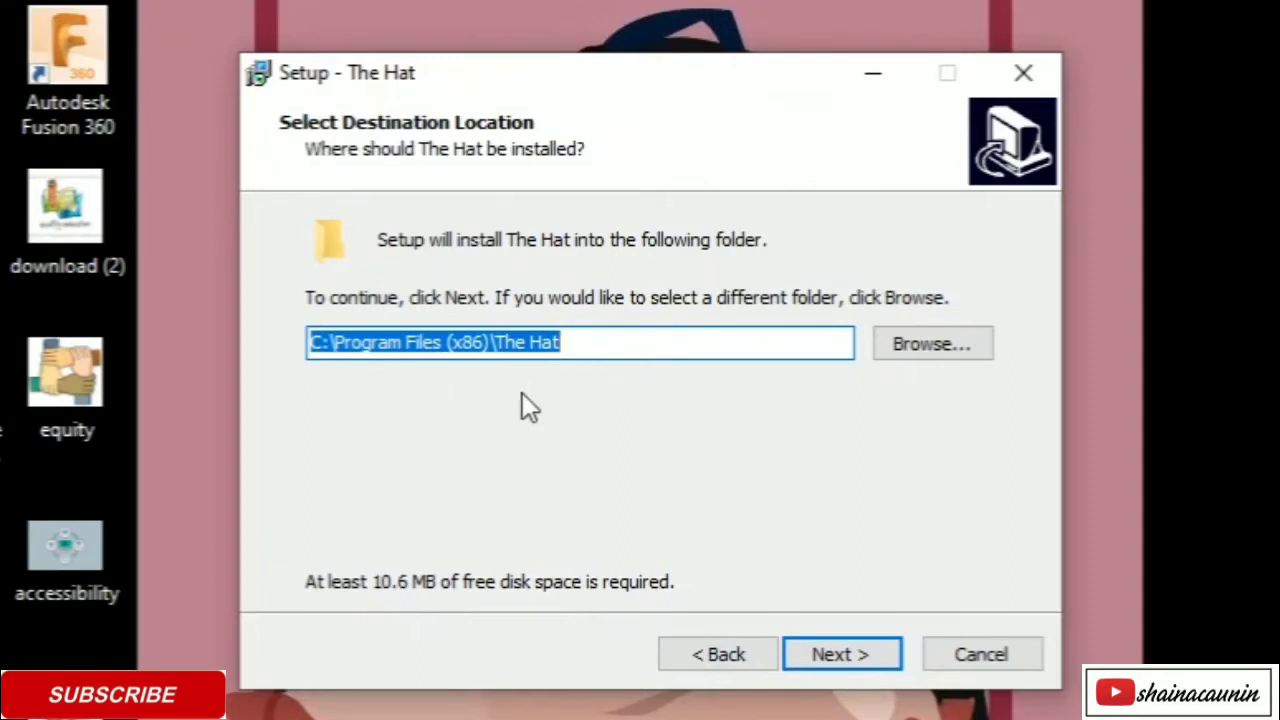
Install The Hat in the default program and Start Menu folders, with a desktop icon and a Quick Launch shortcut
{"action": "left_click", "coordinate": [855, 663]}
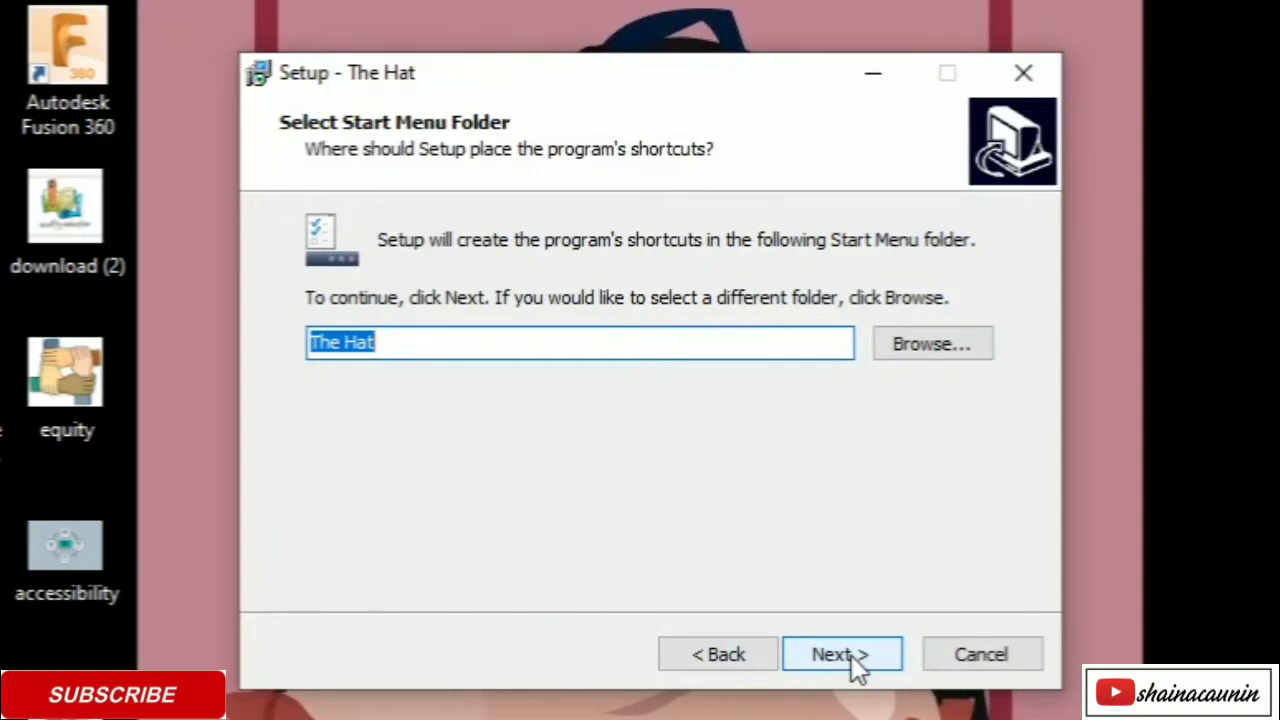
{"action": "left_click", "coordinate": [855, 663]}
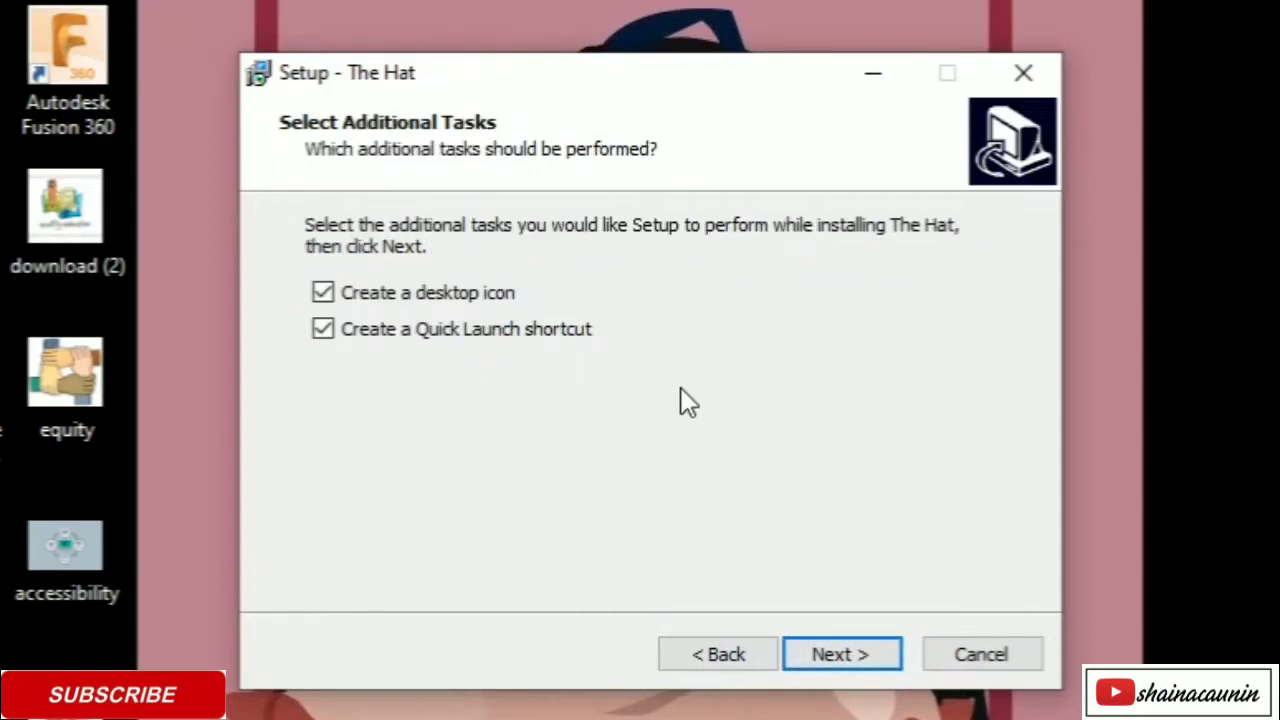
{"action": "left_click", "coordinate": [321, 284]}
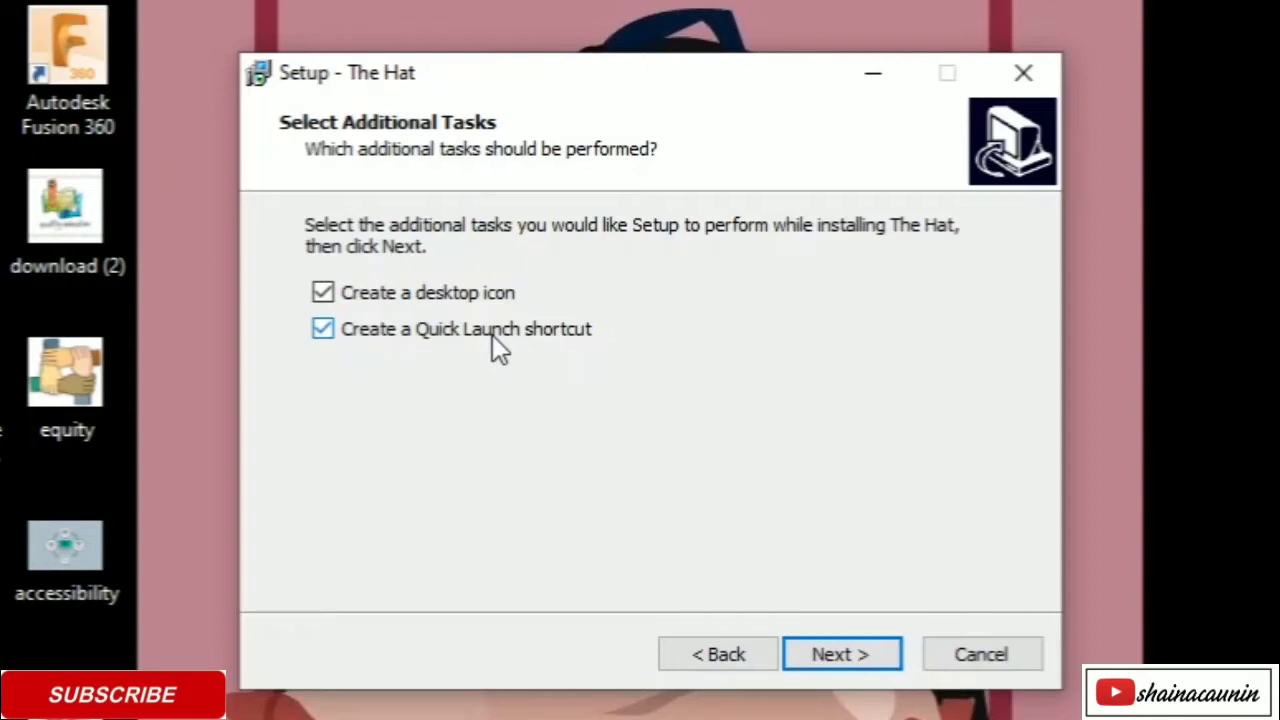
{"action": "left_click", "coordinate": [318, 333]}
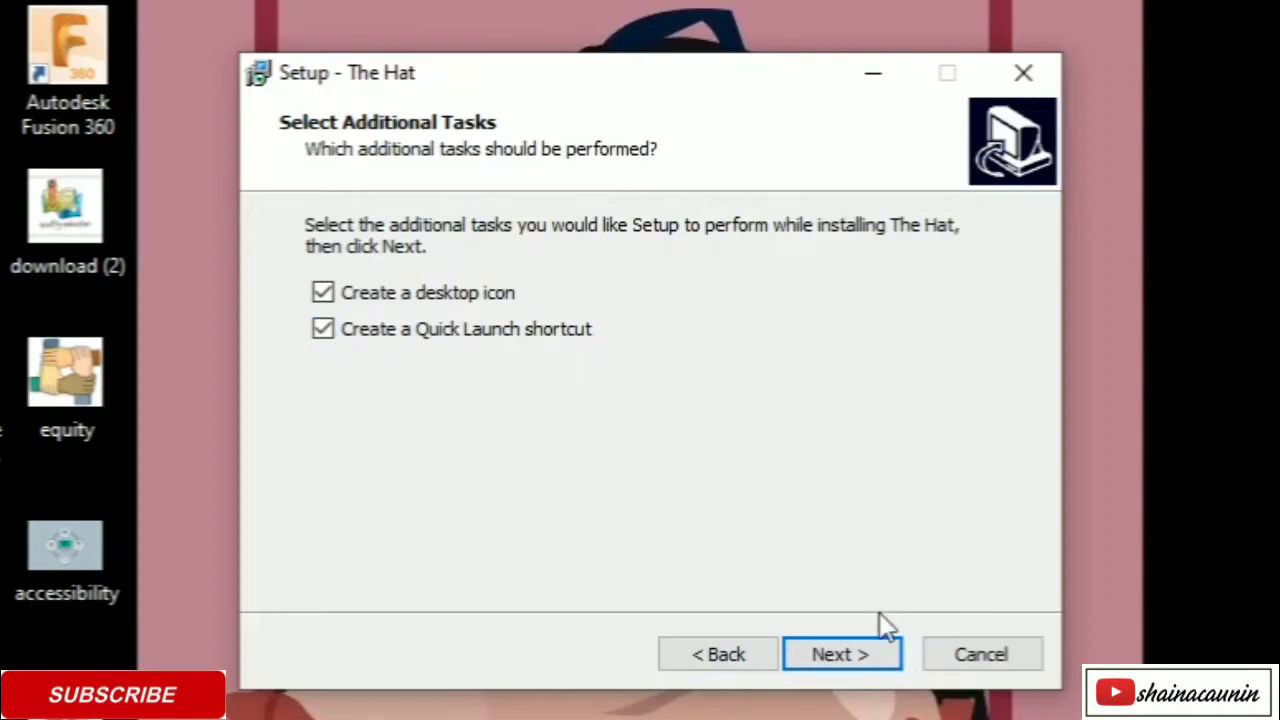
{"action": "left_click", "coordinate": [871, 652]}
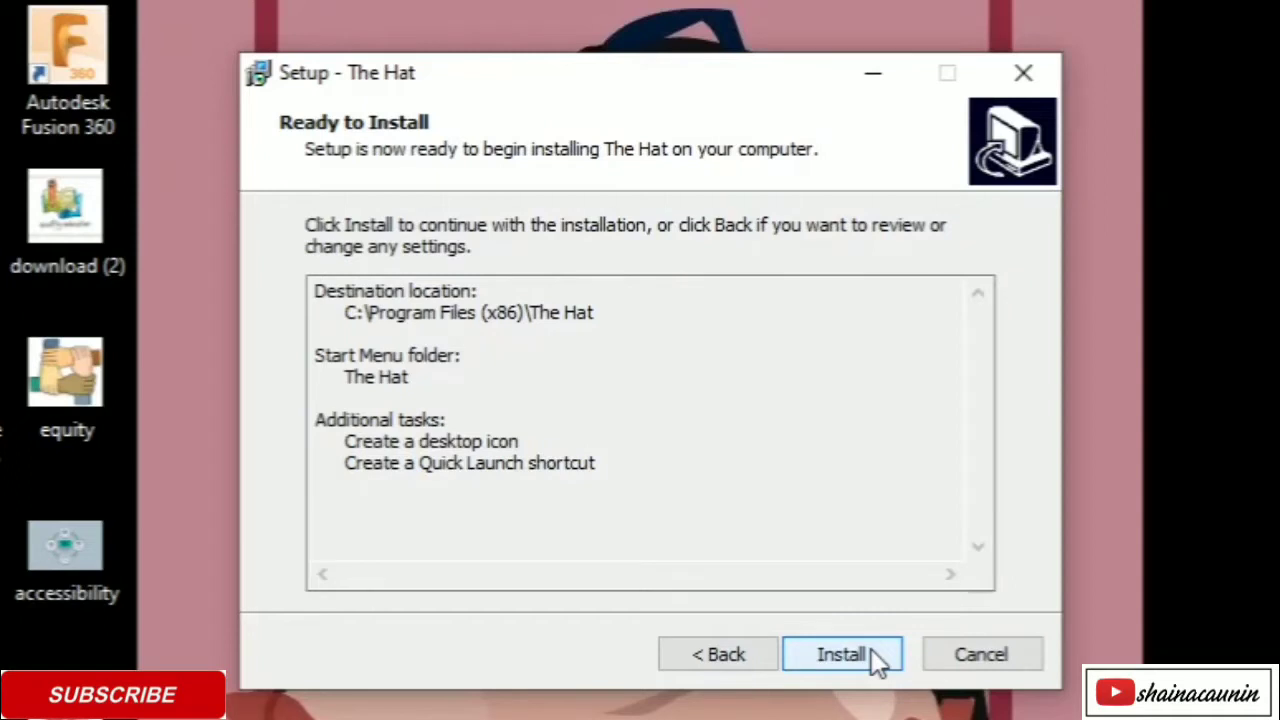
{"action": "left_click", "coordinate": [871, 651]}
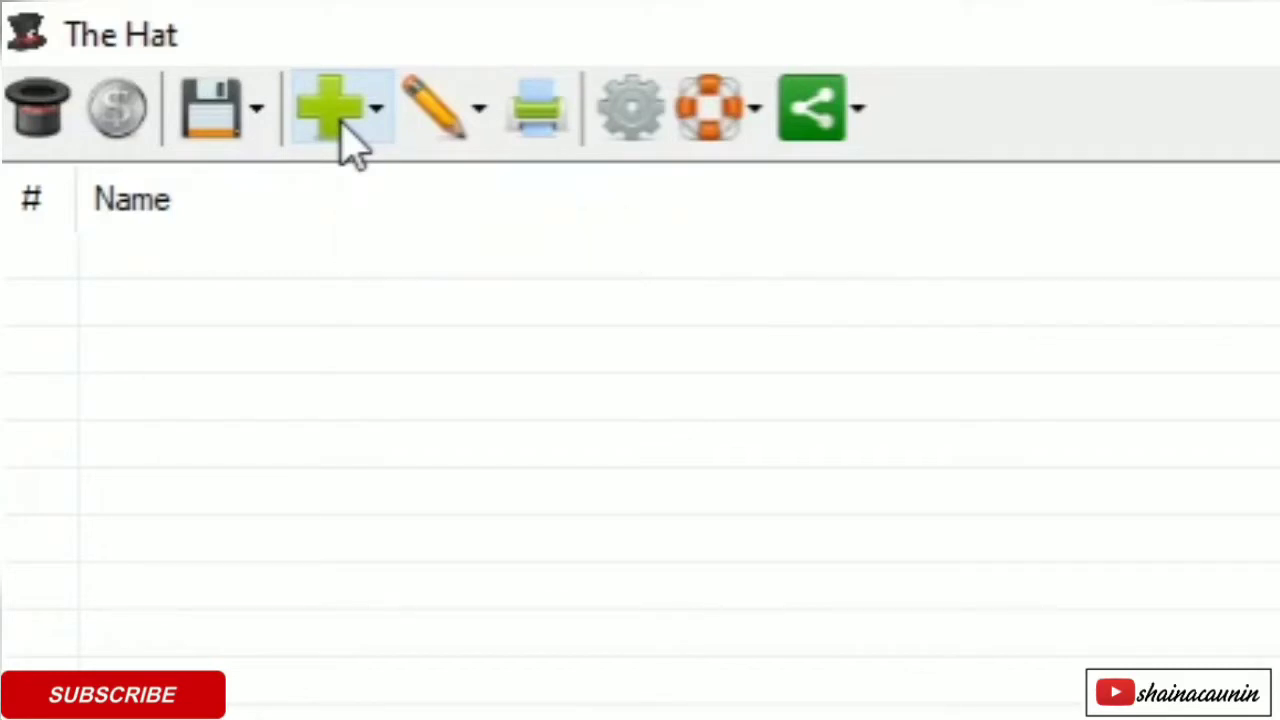
Examine The Hat's commands for adding and editing names, its preferences, and its help and sharing options
{"action": "left_click", "coordinate": [370, 115]}
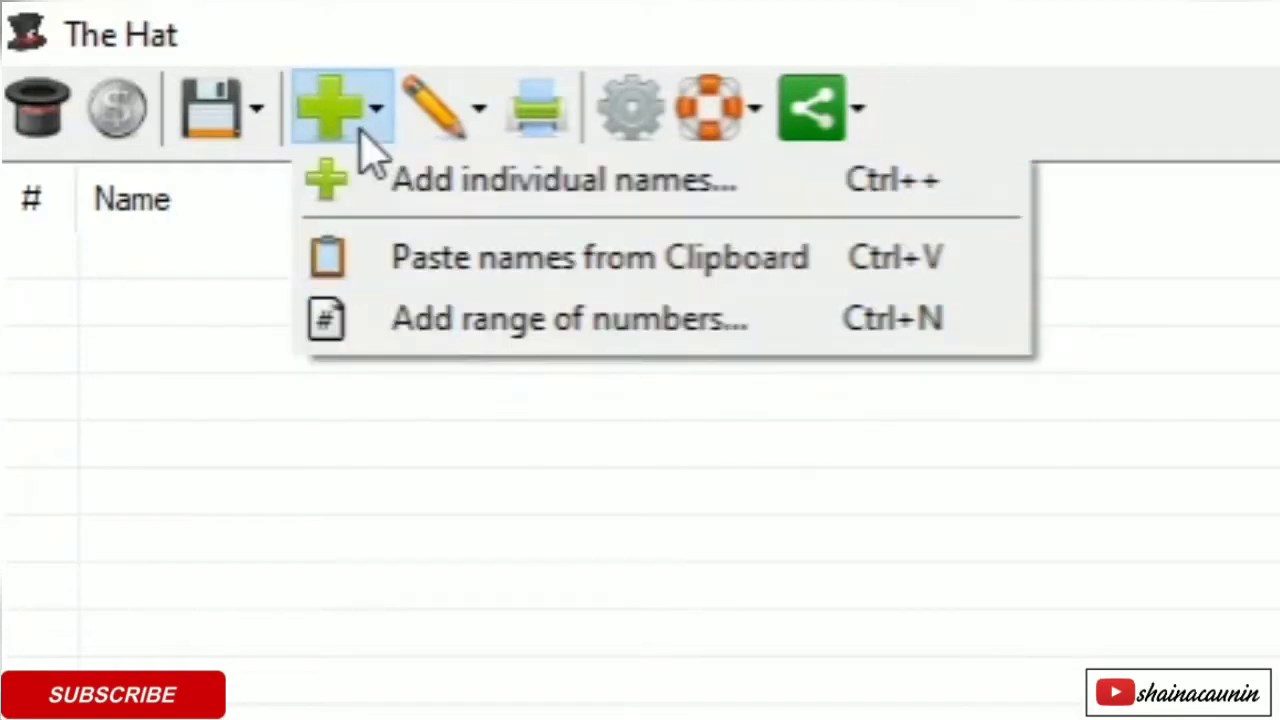
{"action": "left_click", "coordinate": [362, 132]}
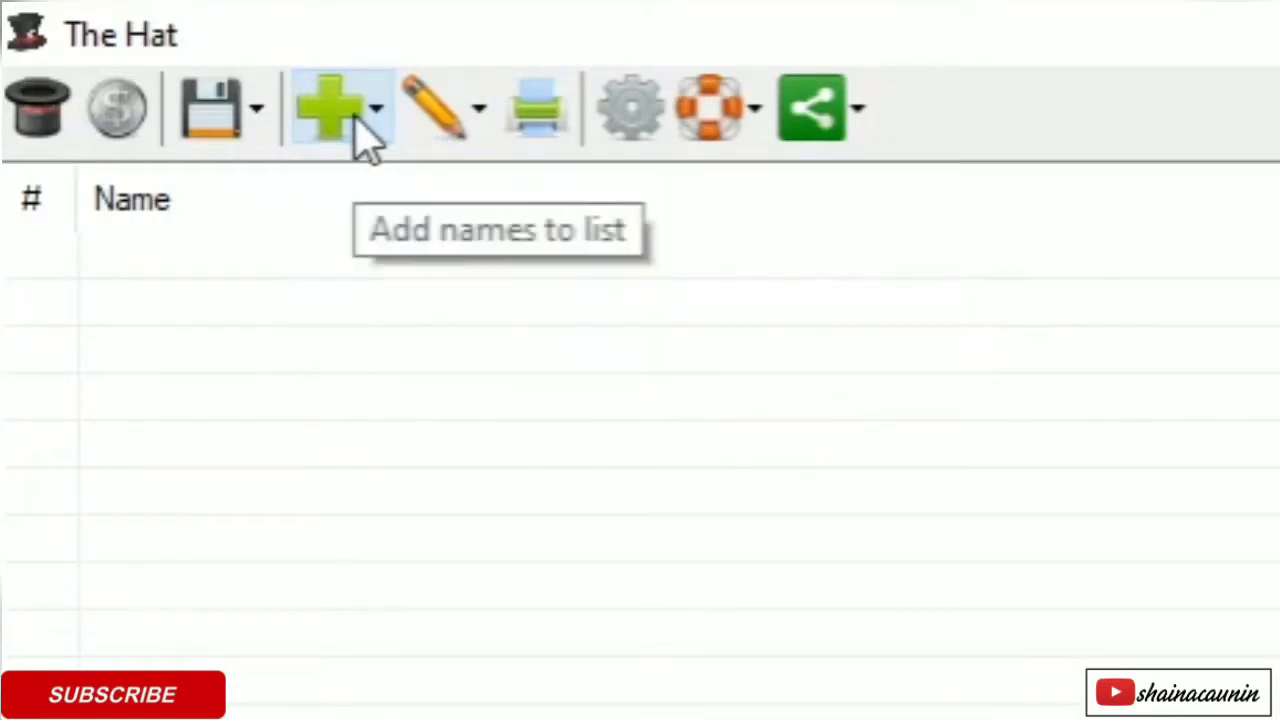
{"action": "left_click", "coordinate": [479, 110]}
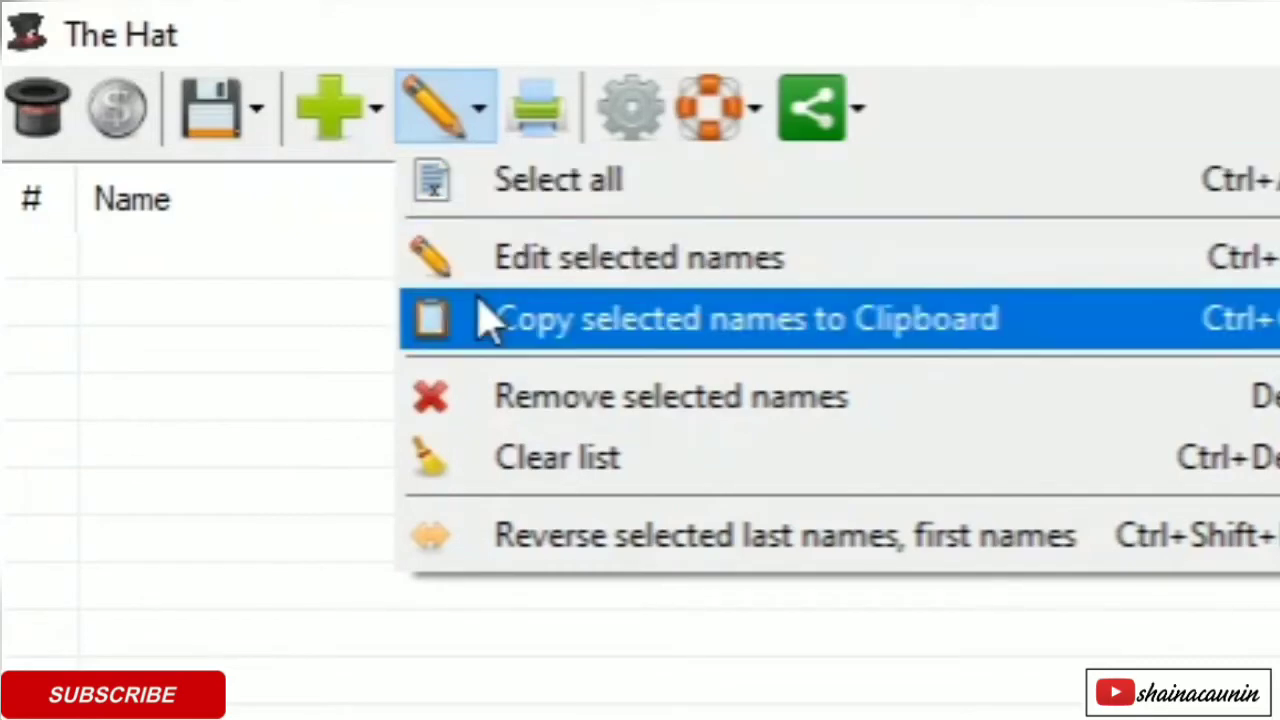
{"action": "left_click", "coordinate": [490, 130]}
{"action": "left_click", "coordinate": [487, 128]}
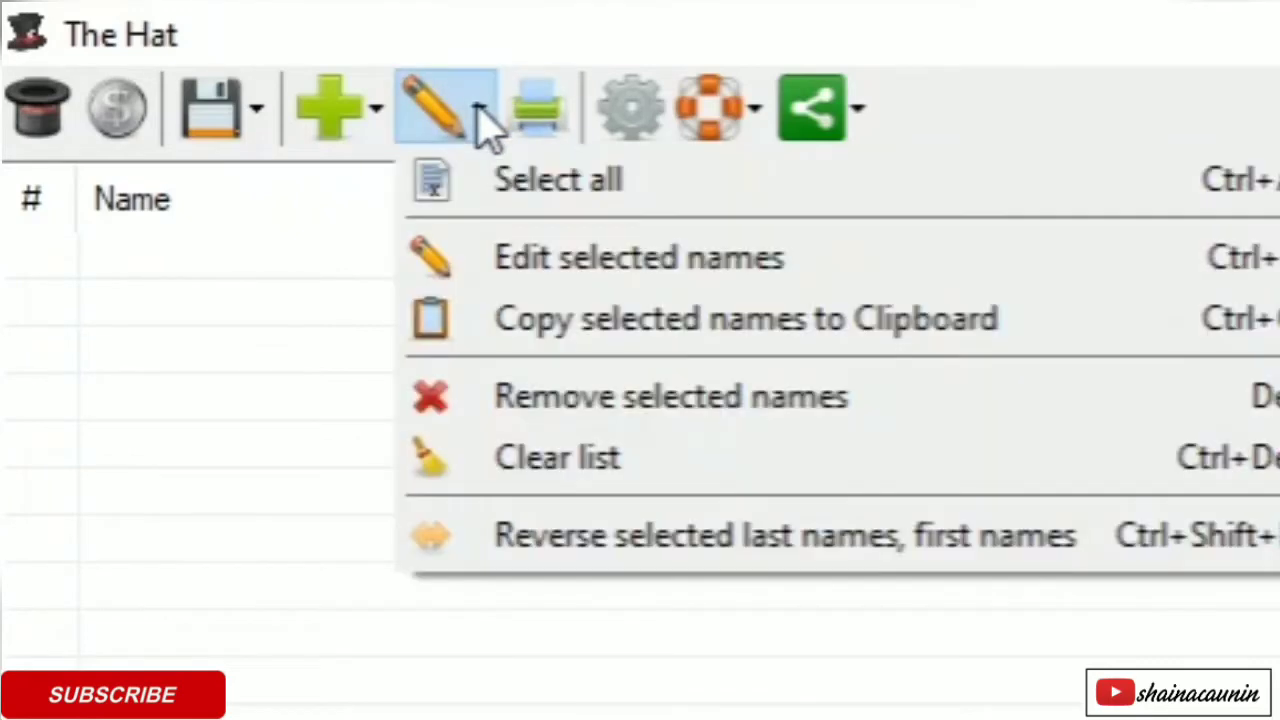
{"action": "left_click", "coordinate": [487, 128]}
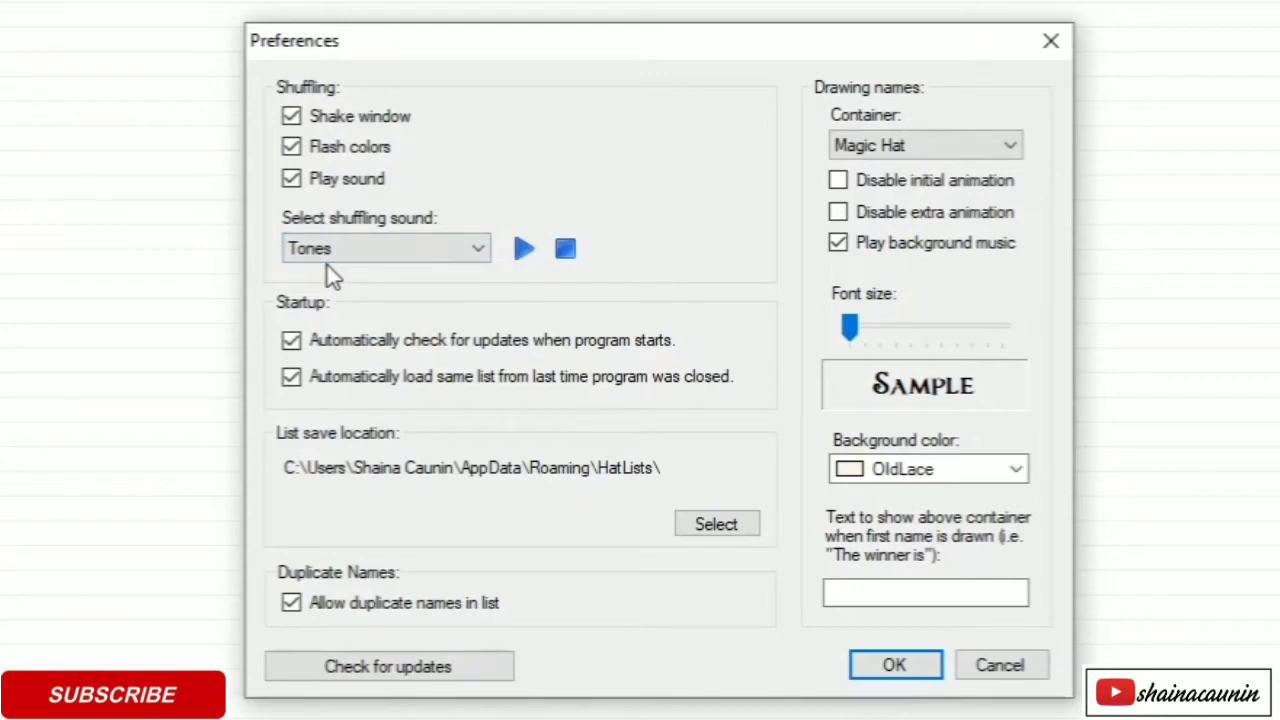
{"action": "left_click", "coordinate": [891, 665]}
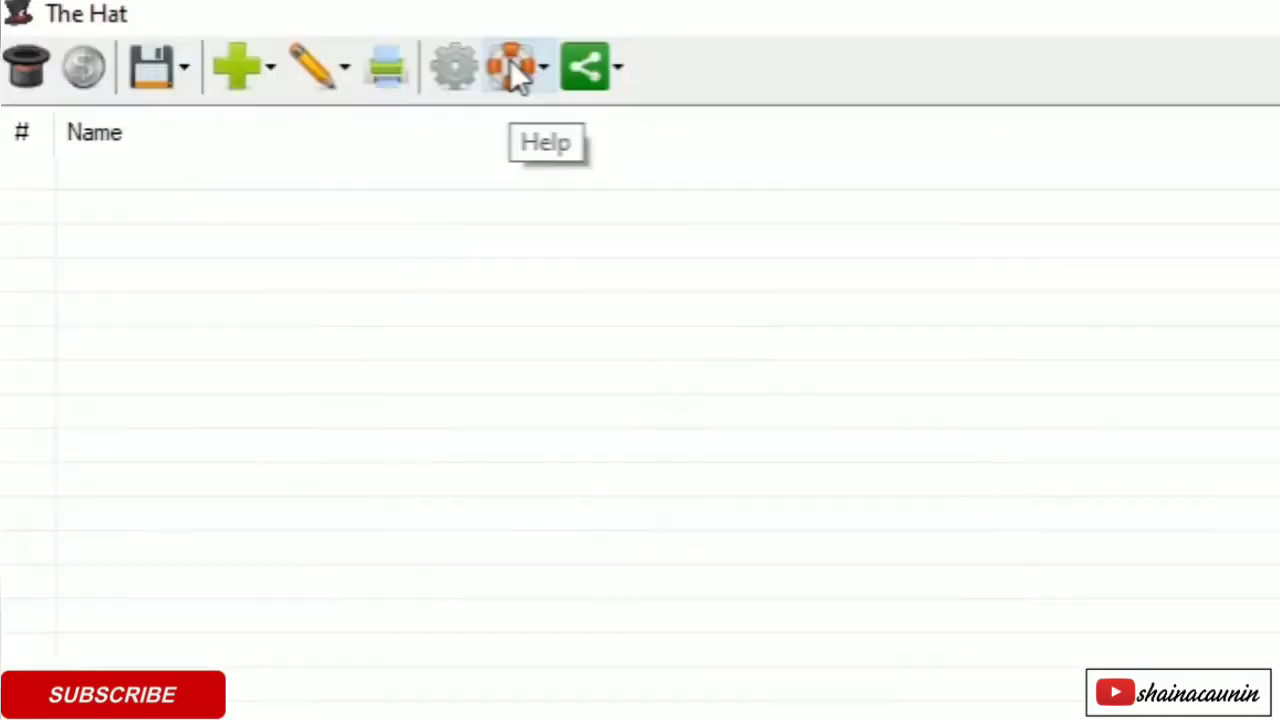
{"action": "left_click", "coordinate": [538, 66]}
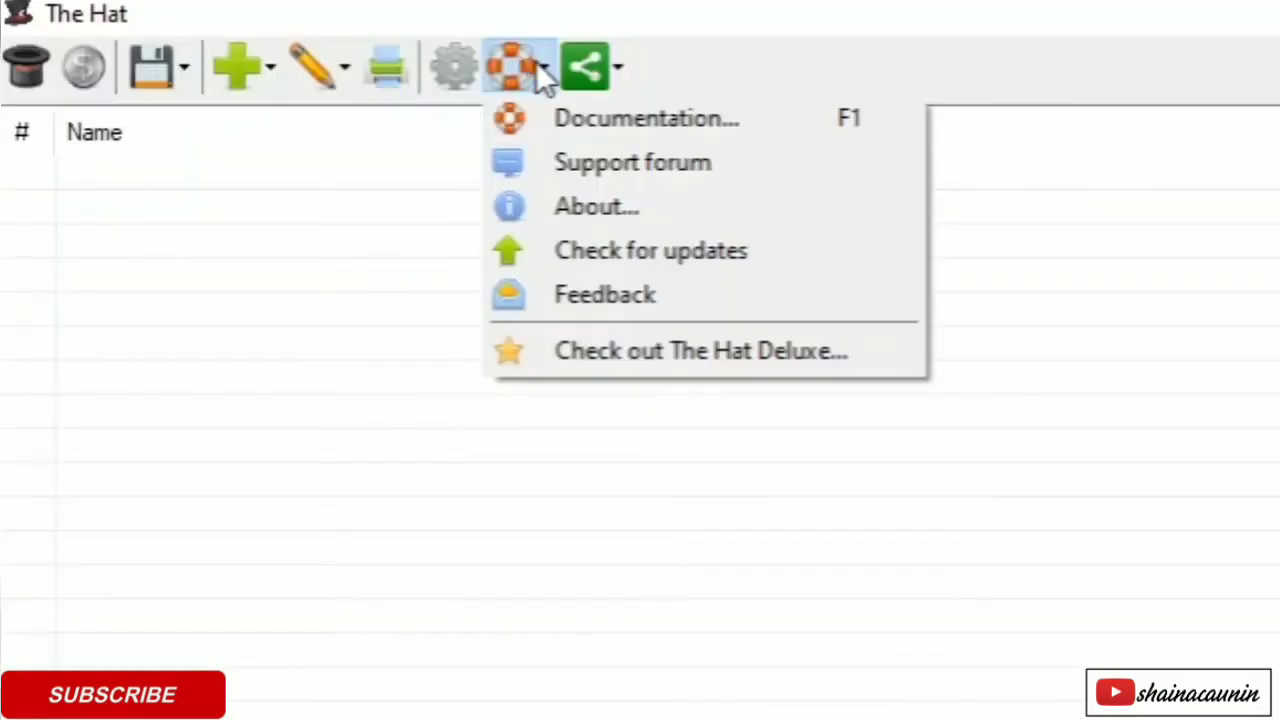
{"action": "left_click", "coordinate": [538, 66]}
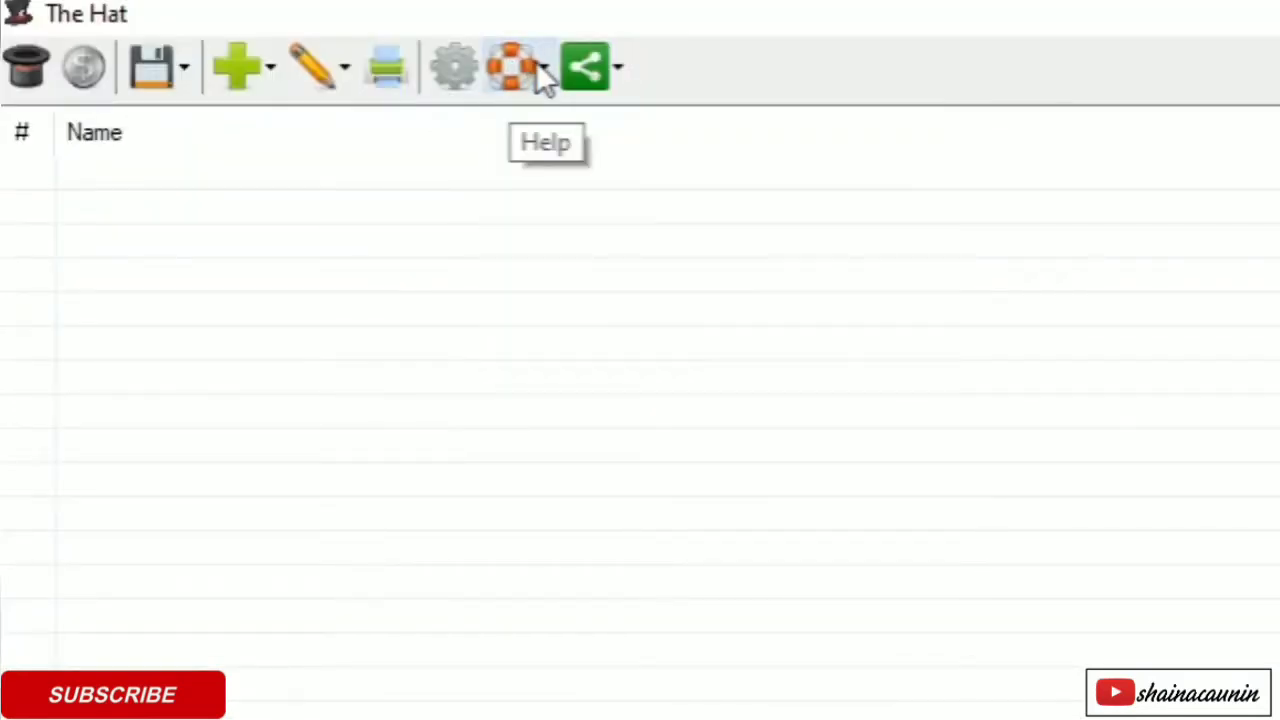
{"action": "left_click", "coordinate": [616, 78]}
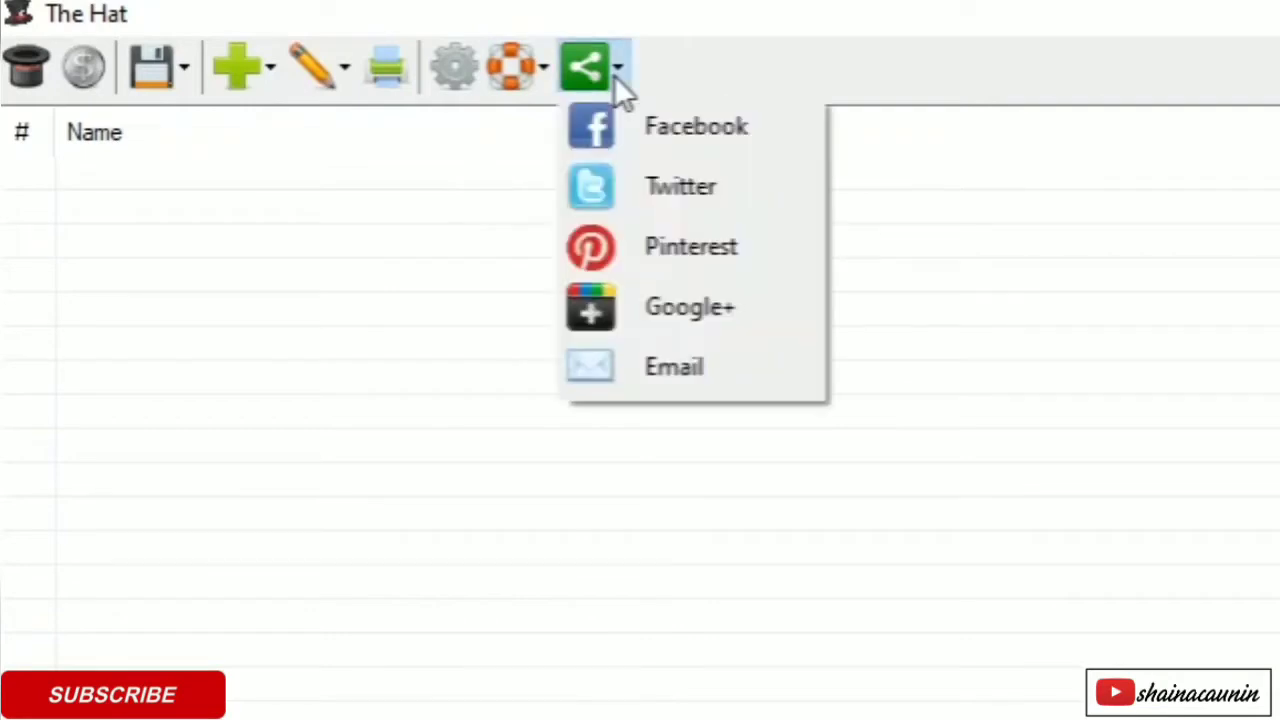
{"action": "left_click", "coordinate": [165, 338]}
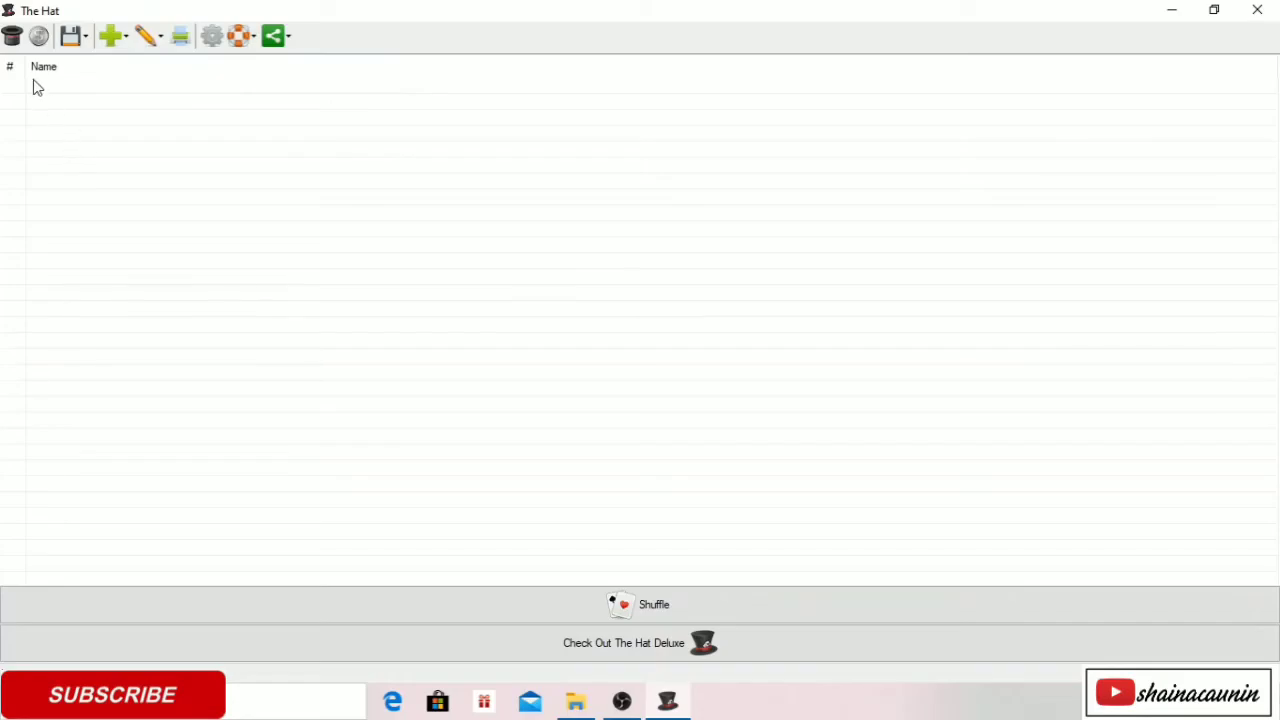